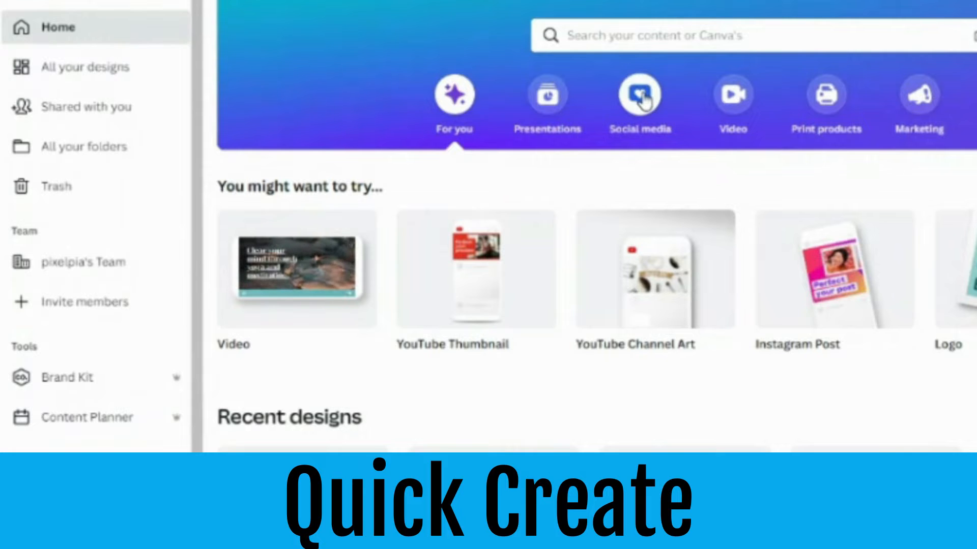
- Start a Quick Create collection from the social media design category
{"action": "left_click", "coordinate": [640, 95]}
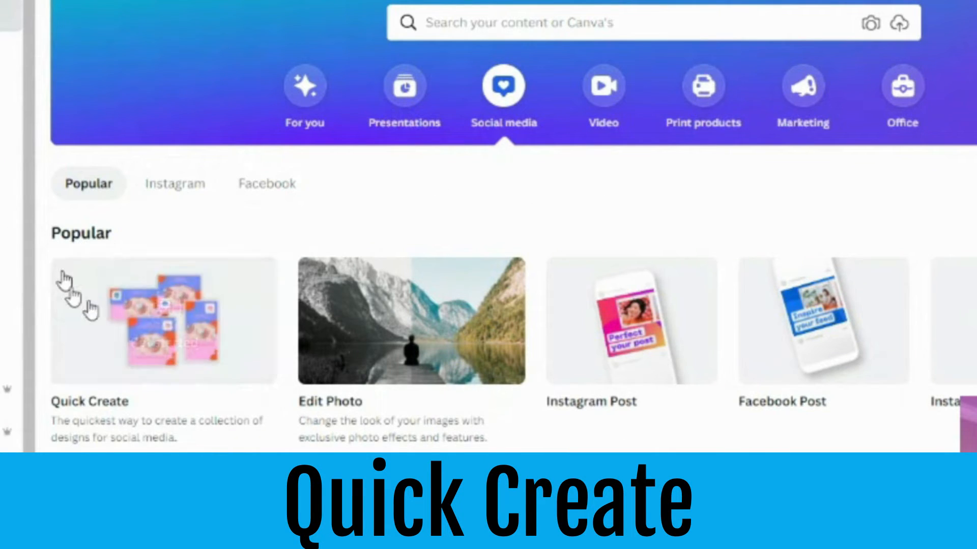
{"action": "mouse_move", "coordinate": [335, 325]}
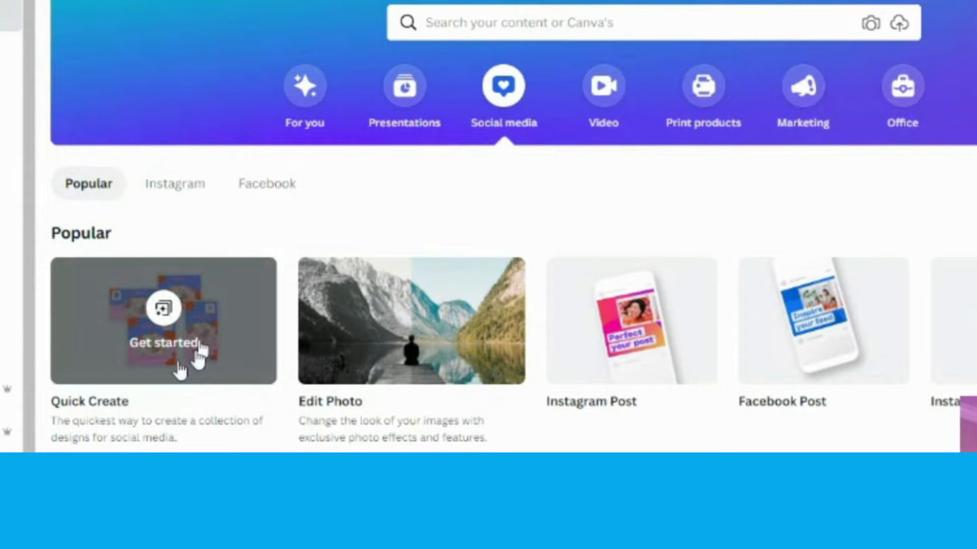
{"action": "left_click", "coordinate": [176, 313]}
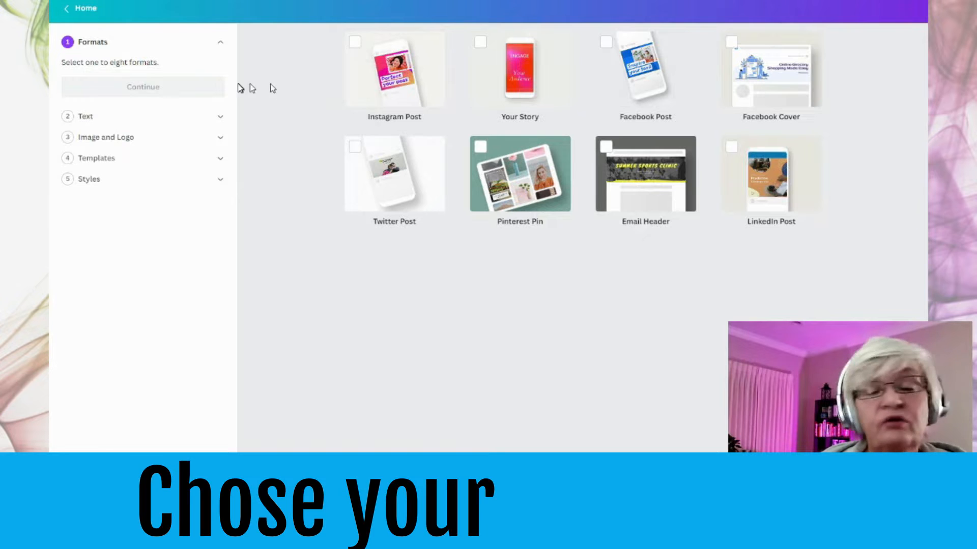
- Select the Instagram Post, Facebook Post, Twitter Post and Pinterest Pin formats and continue to the text stage
{"action": "left_click", "coordinate": [355, 43]}
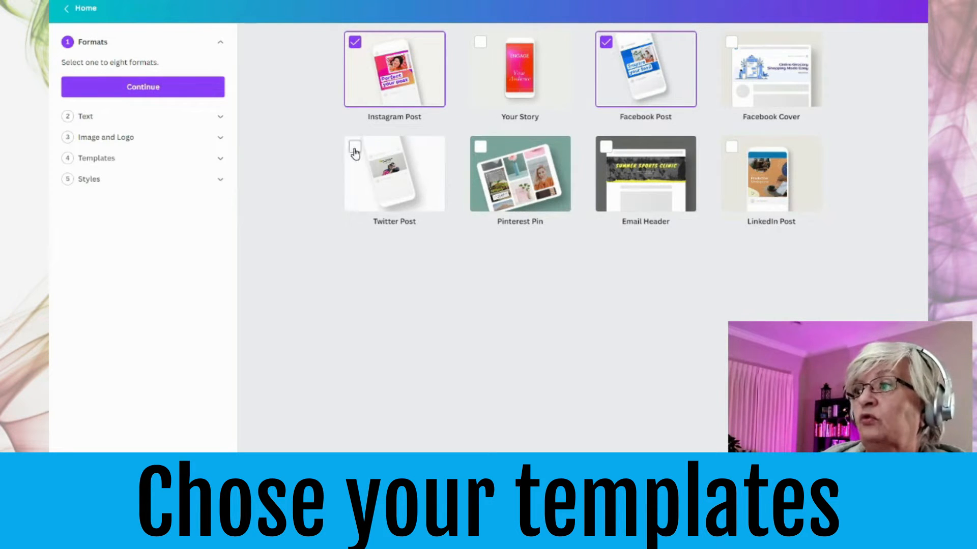
{"action": "left_click", "coordinate": [481, 147]}
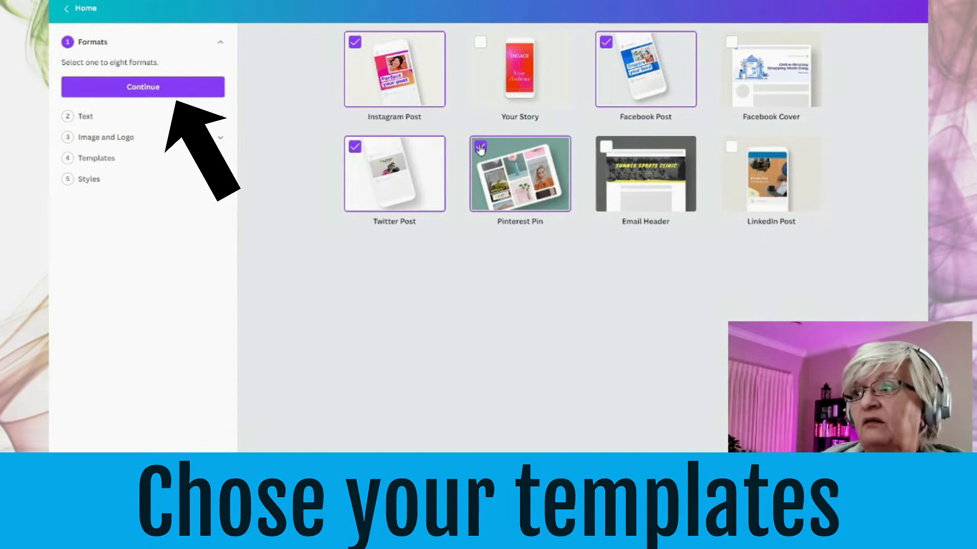
{"action": "left_click", "coordinate": [152, 89]}
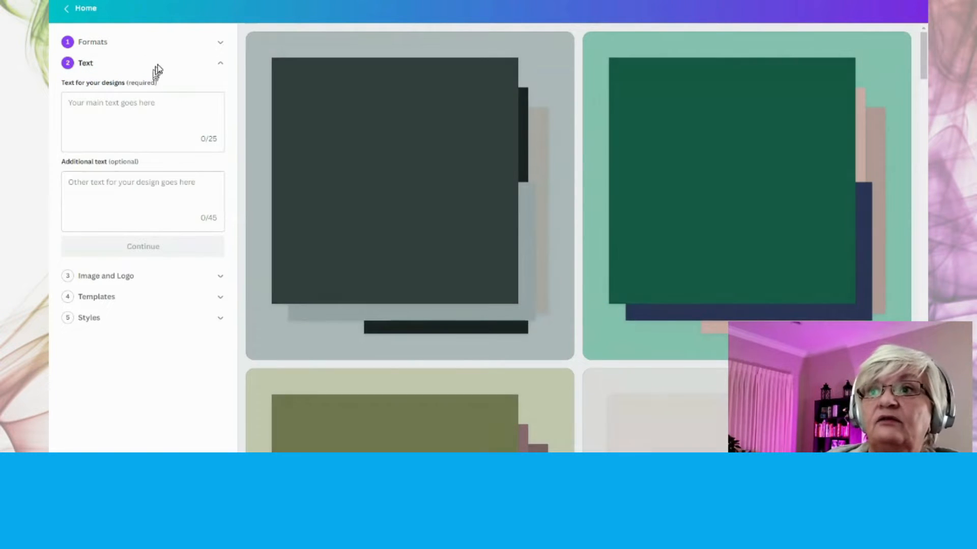
- Enter "Canva for Social Media" as the main text and "Create four social media posts with one click" as the additional text, and continue
{"action": "left_click", "coordinate": [104, 106]}
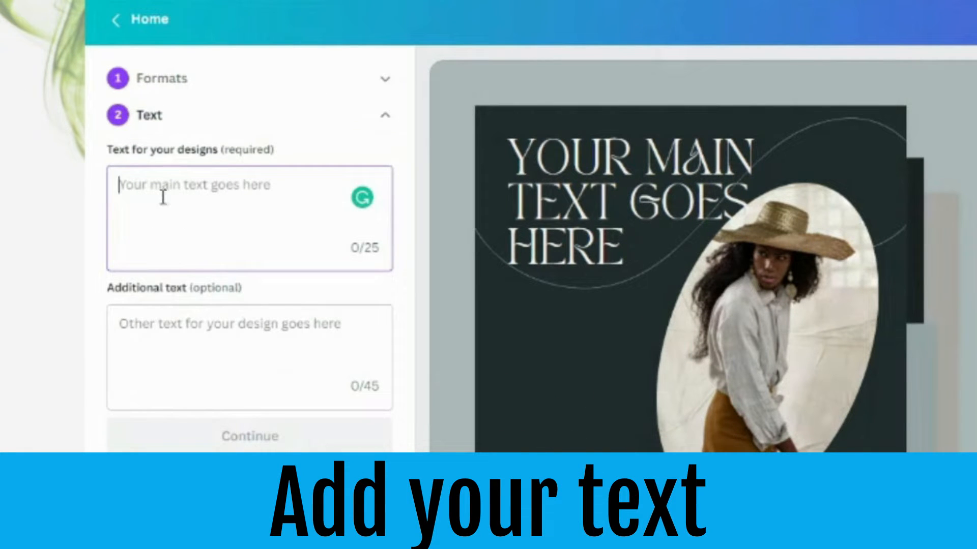
{"action": "type", "text": "Canva for"}
{"action": "key", "text": "Return"}
{"action": "type", "text": "Social Mecdia"}
{"action": "left_click", "coordinate": [131, 355]}
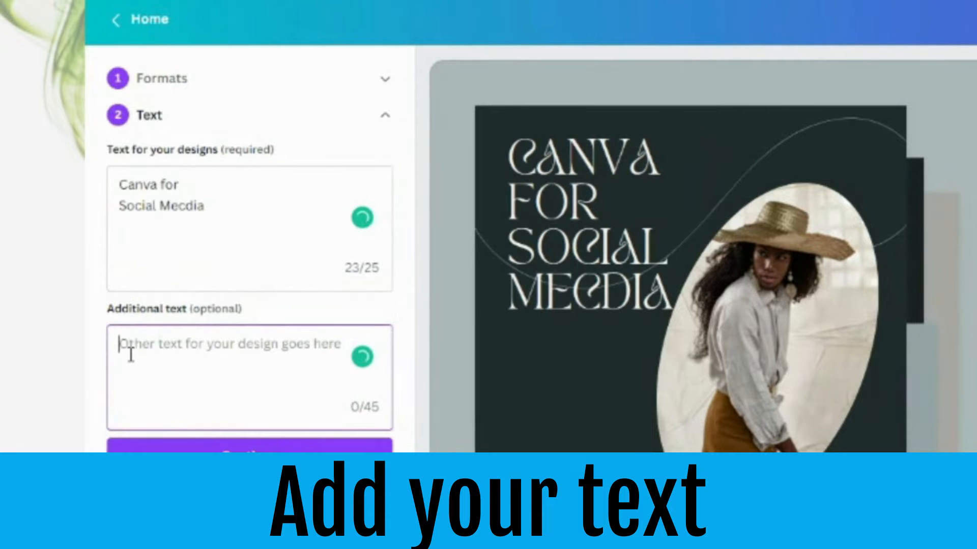
{"action": "type", "text": "Create"}
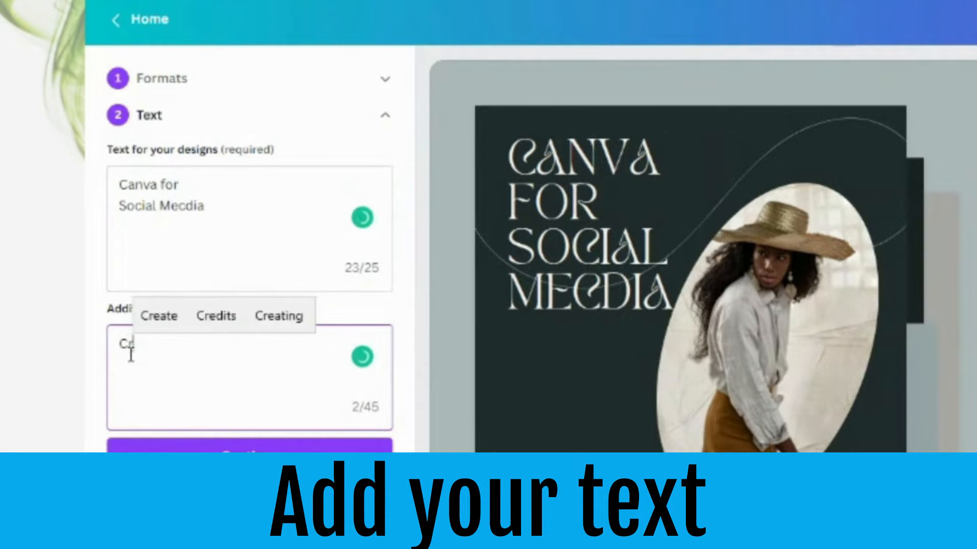
{"action": "type", "text": "fou social media posts with one click"}
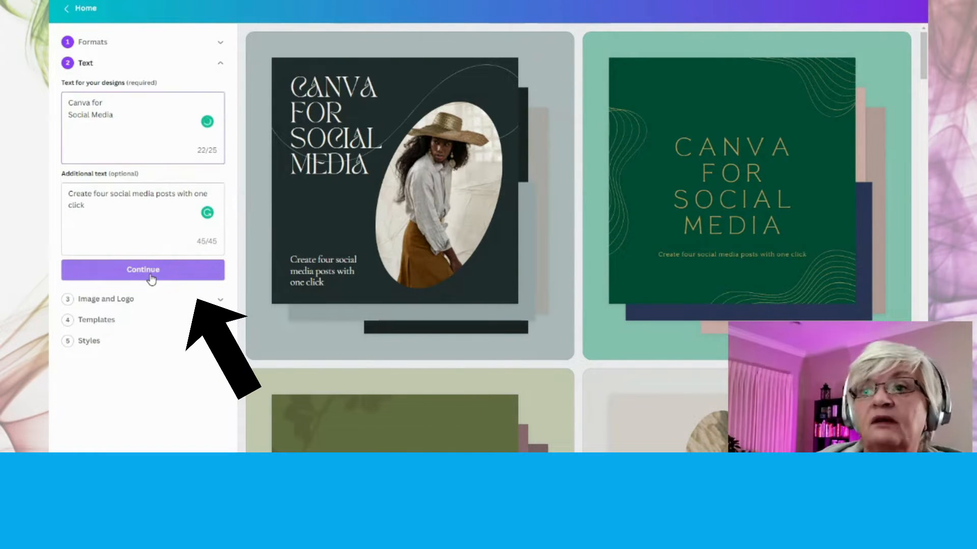
{"action": "left_click", "coordinate": [151, 280]}
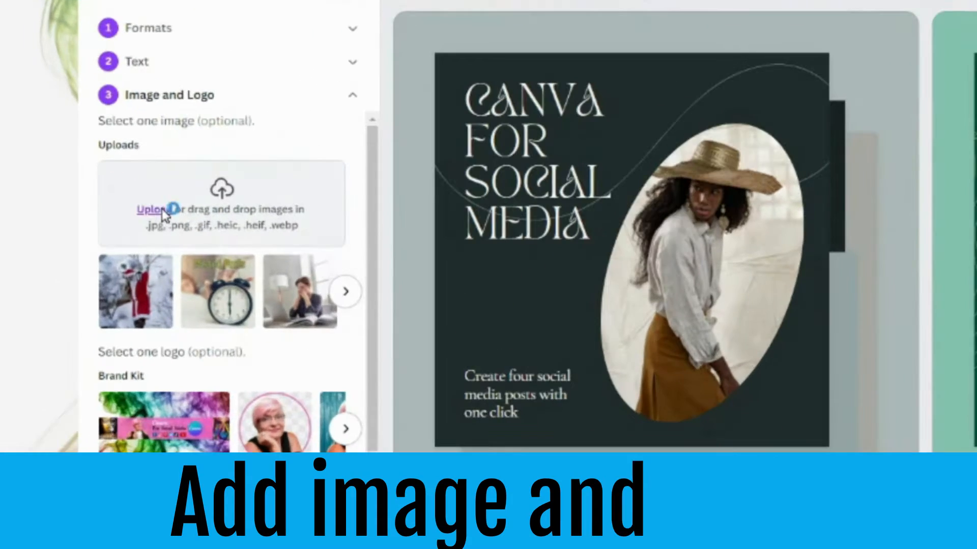
- Upload the "social media" image for the designs, choose the round portrait logo from the Brand Kit, and continue
{"action": "left_click", "coordinate": [103, 158]}
{"action": "scroll", "coordinate": [148, 50], "scroll_direction": "up", "scroll_amount": 3}
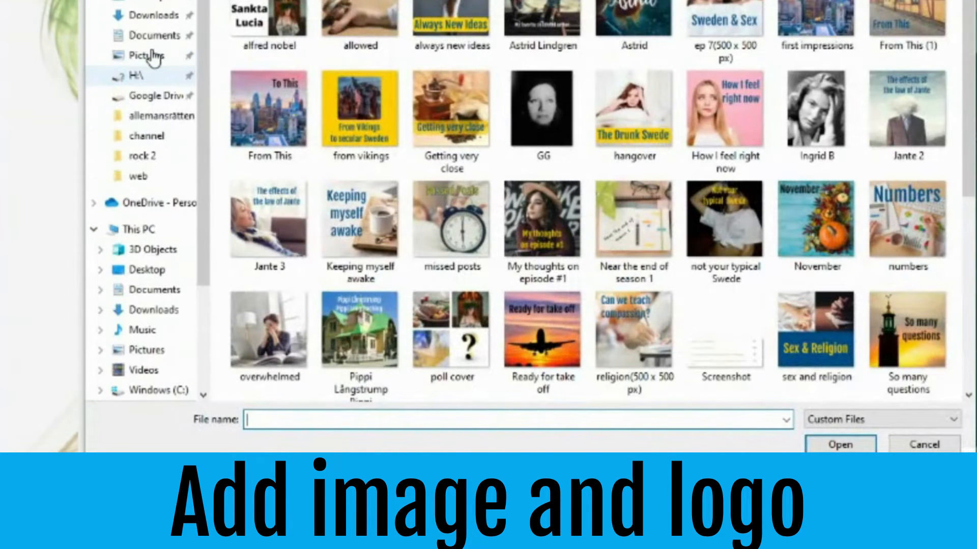
{"action": "left_click", "coordinate": [163, 2]}
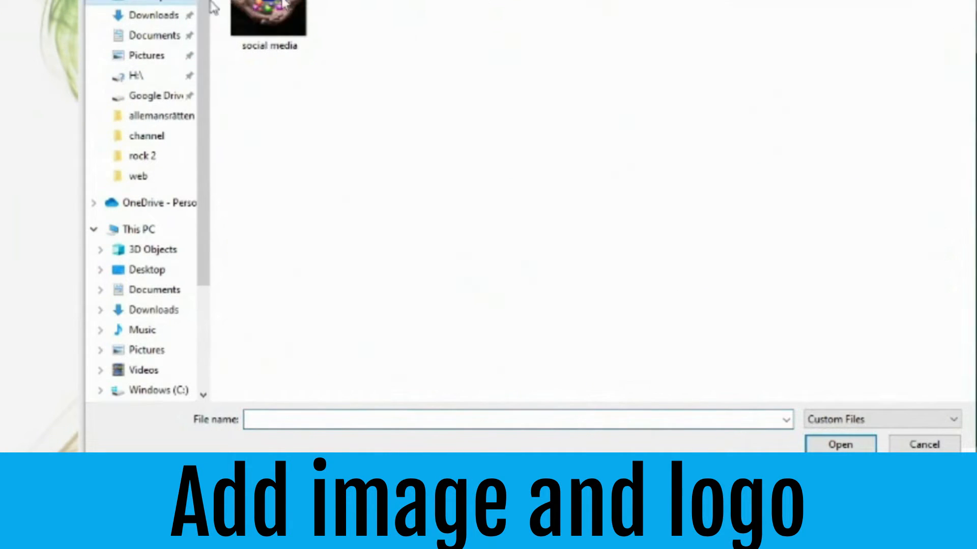
{"action": "left_click", "coordinate": [253, 2]}
{"action": "double_click", "coordinate": [253, 3]}
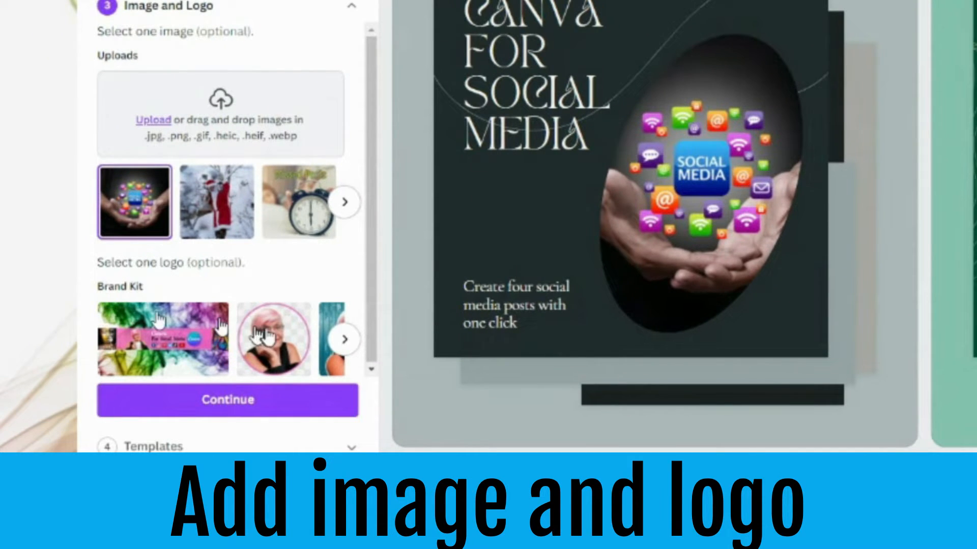
{"action": "left_click", "coordinate": [269, 341]}
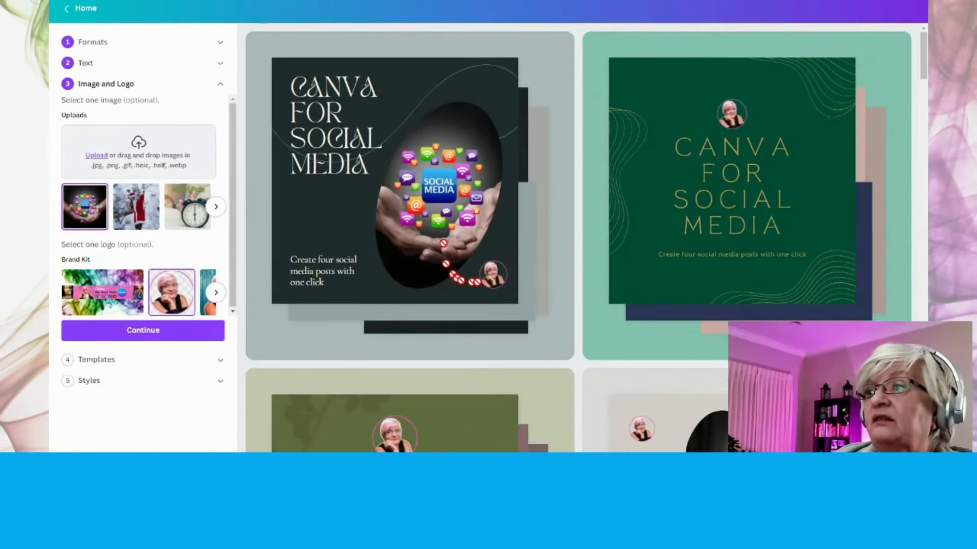
{"action": "left_click", "coordinate": [153, 331]}
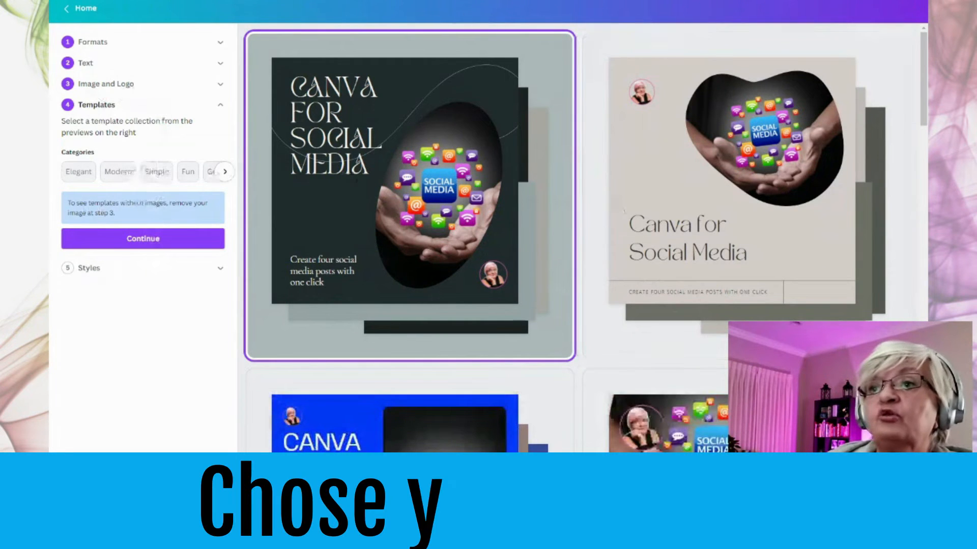
- Choose the beige template collection with the heart-shaped image frame and continue to the styles stage
{"action": "left_click", "coordinate": [122, 173]}
{"action": "left_click", "coordinate": [79, 173]}
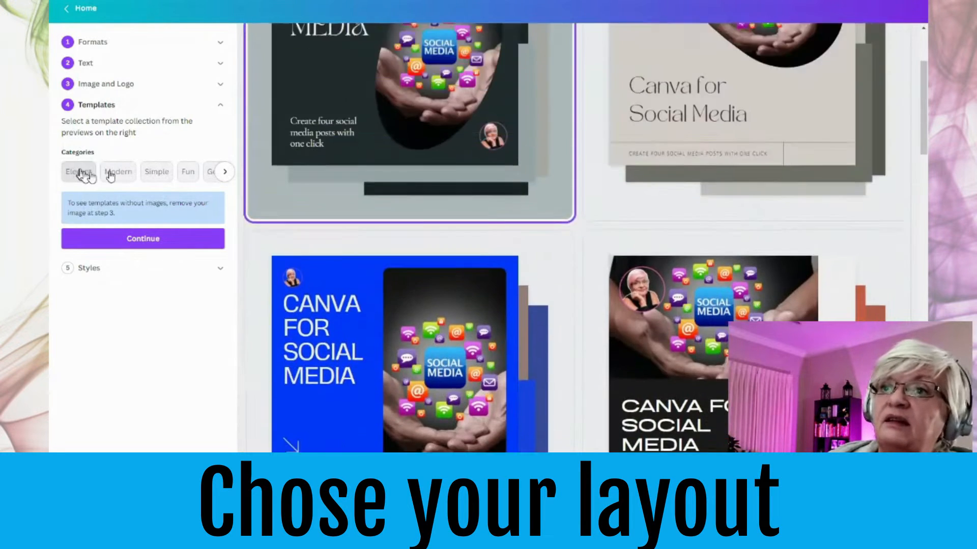
{"action": "scroll", "coordinate": [727, 191], "scroll_direction": "down", "scroll_amount": 2}
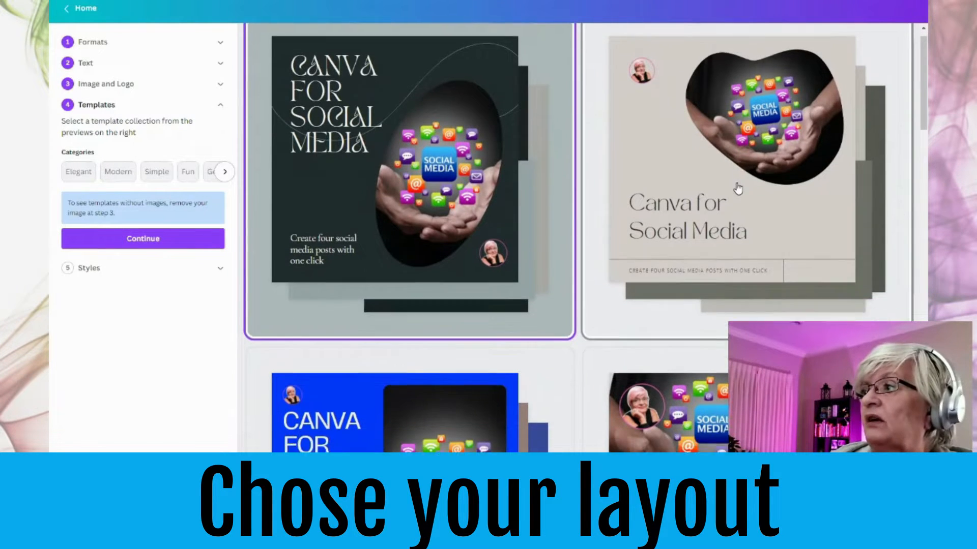
{"action": "scroll", "coordinate": [717, 146], "scroll_direction": "up", "scroll_amount": 2}
{"action": "scroll", "coordinate": [698, 121], "scroll_direction": "down", "scroll_amount": 6}
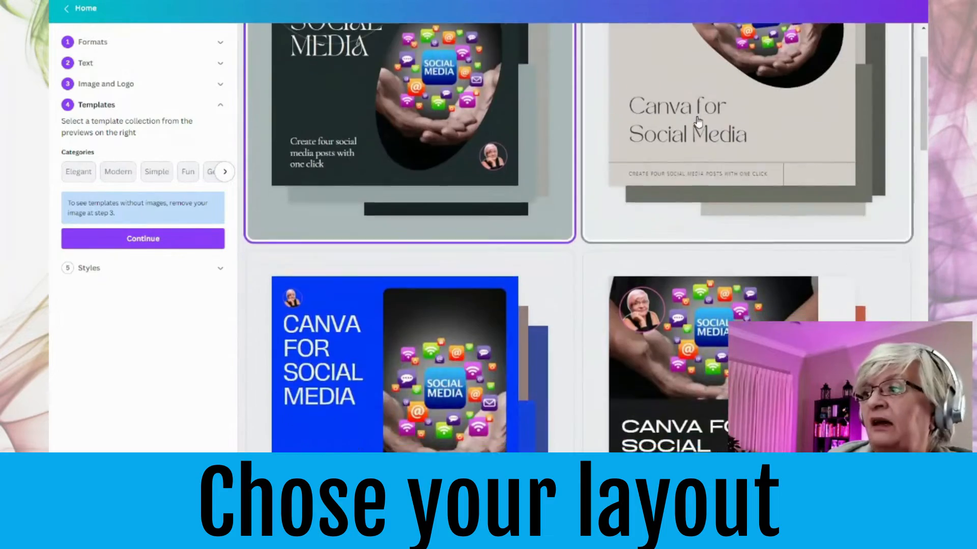
{"action": "scroll", "coordinate": [699, 121], "scroll_direction": "down", "scroll_amount": 6}
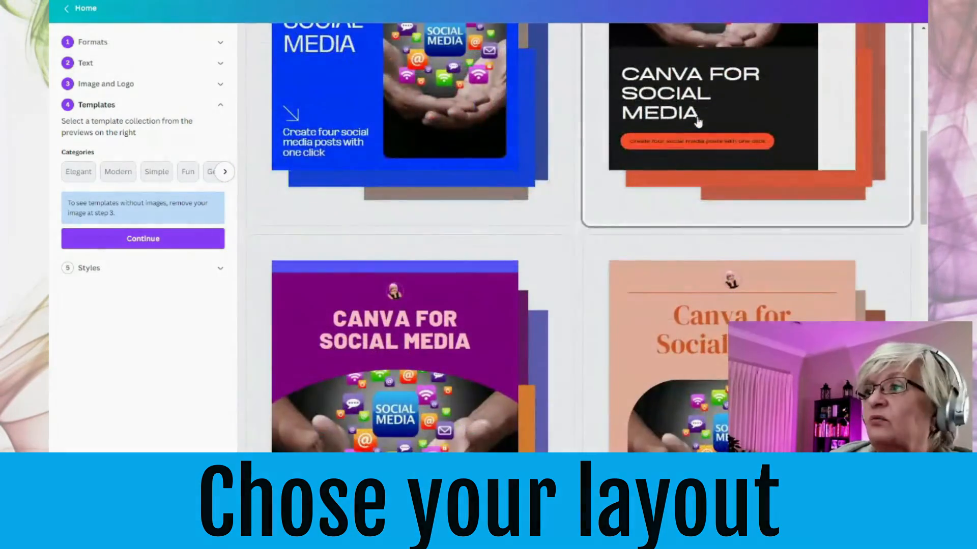
{"action": "scroll", "coordinate": [698, 121], "scroll_direction": "down", "scroll_amount": 4}
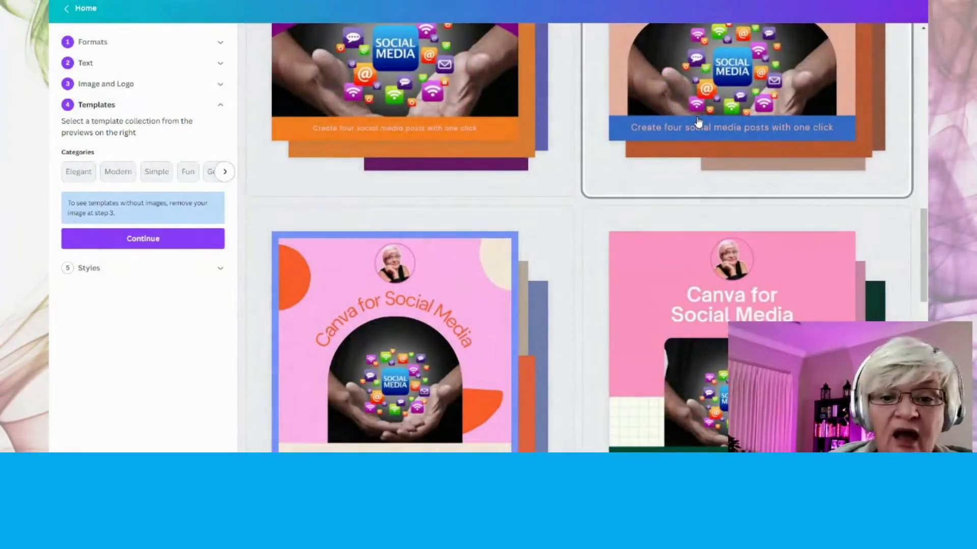
{"action": "scroll", "coordinate": [698, 122], "scroll_direction": "down", "scroll_amount": 8}
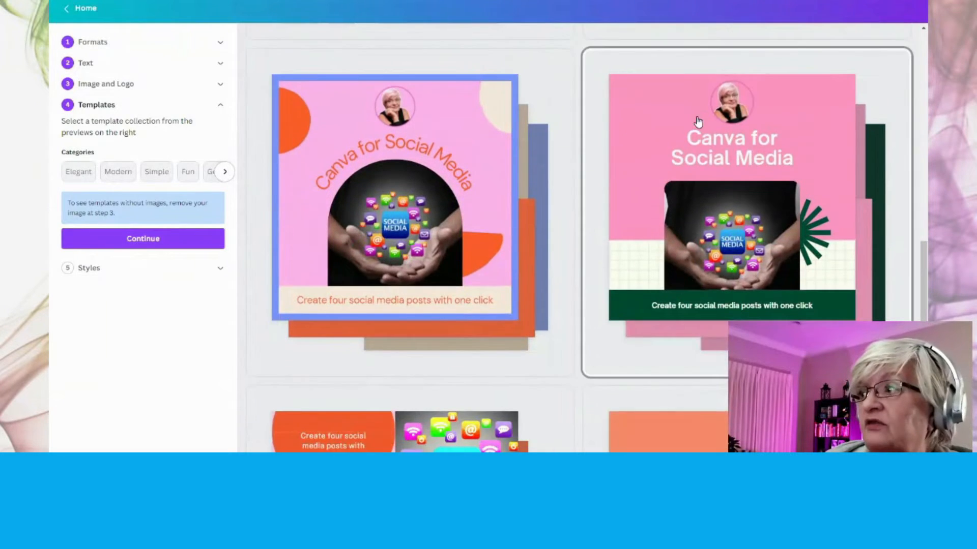
{"action": "scroll", "coordinate": [699, 121], "scroll_direction": "down", "scroll_amount": 7}
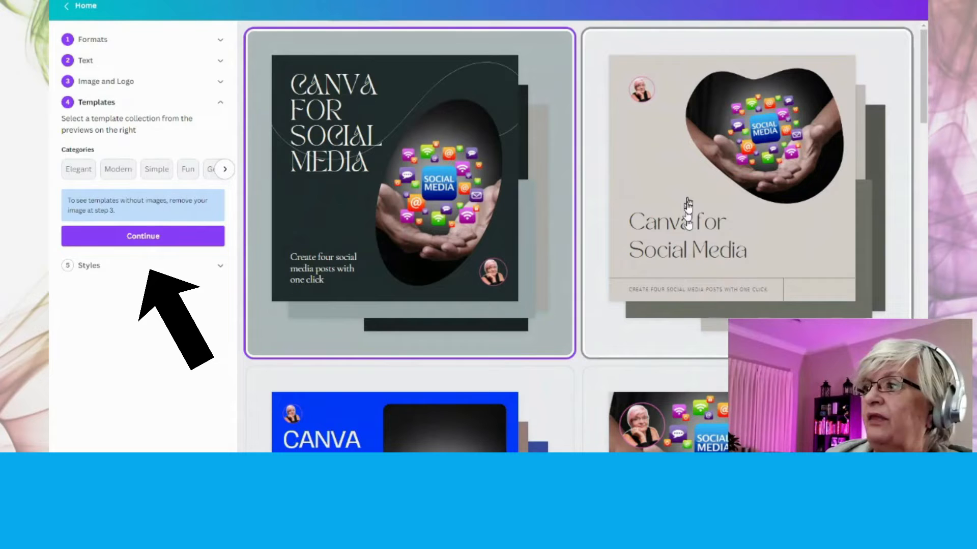
{"action": "left_click", "coordinate": [682, 204]}
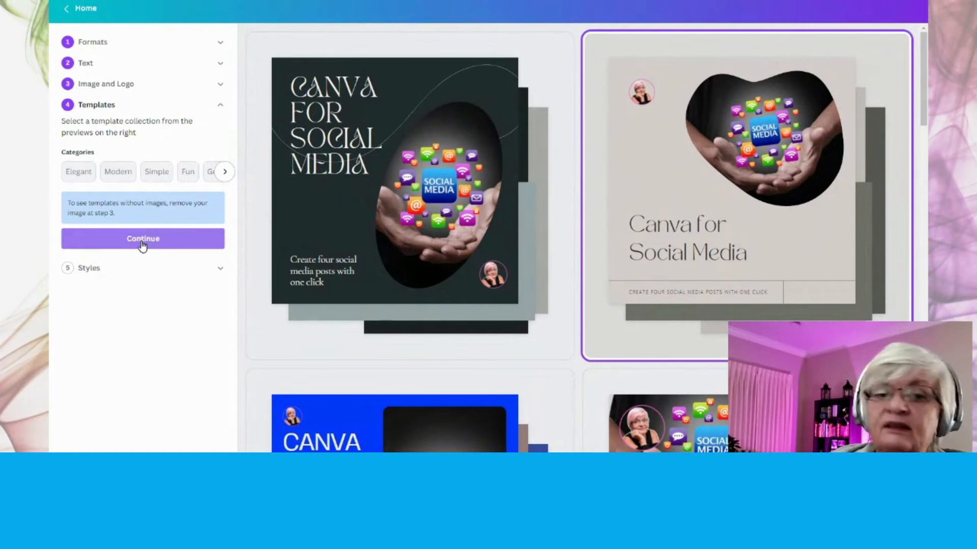
{"action": "left_click", "coordinate": [143, 239]}
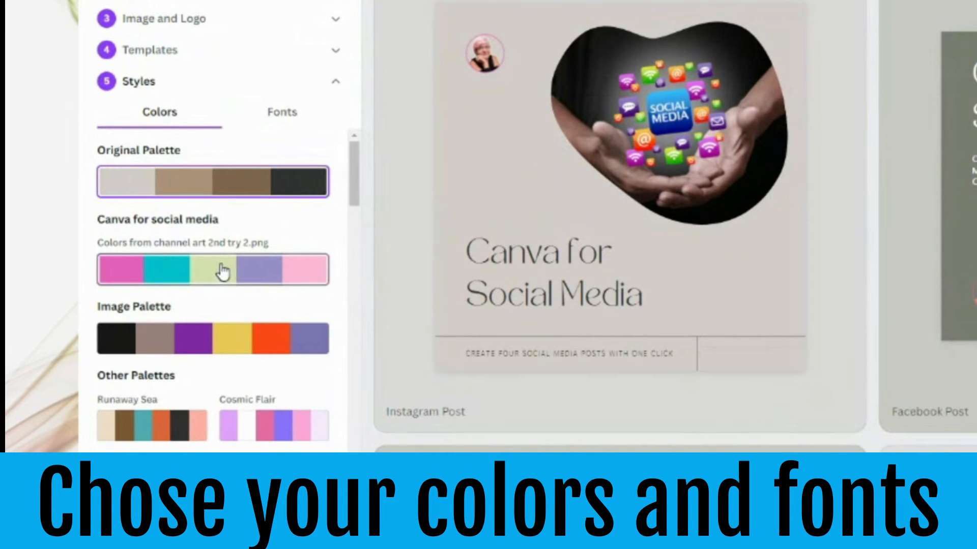
- Apply the "Canva for social media" brand palette and shuffle its colors until the Instagram post background is turquoise
{"action": "left_click", "coordinate": [222, 272]}
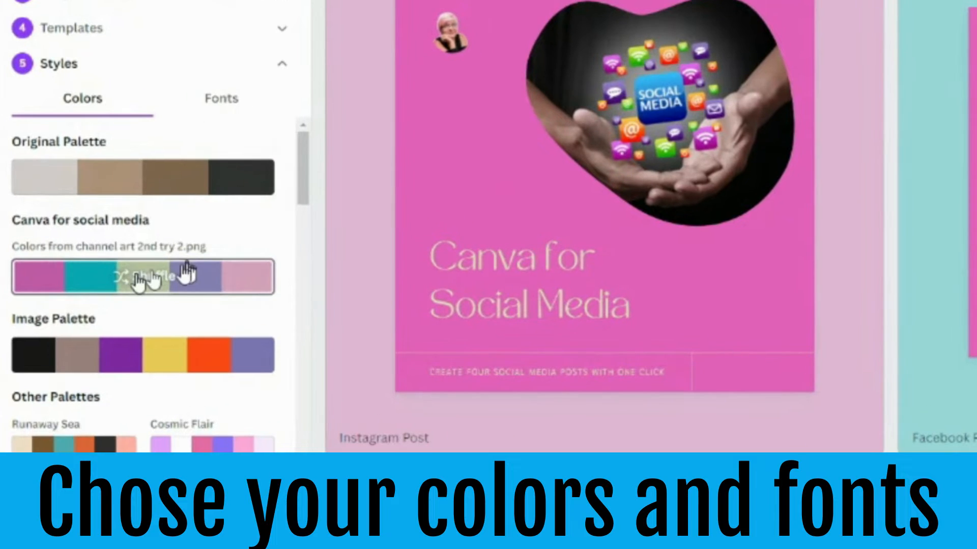
{"action": "left_click", "coordinate": [193, 269]}
{"action": "left_click", "coordinate": [120, 279]}
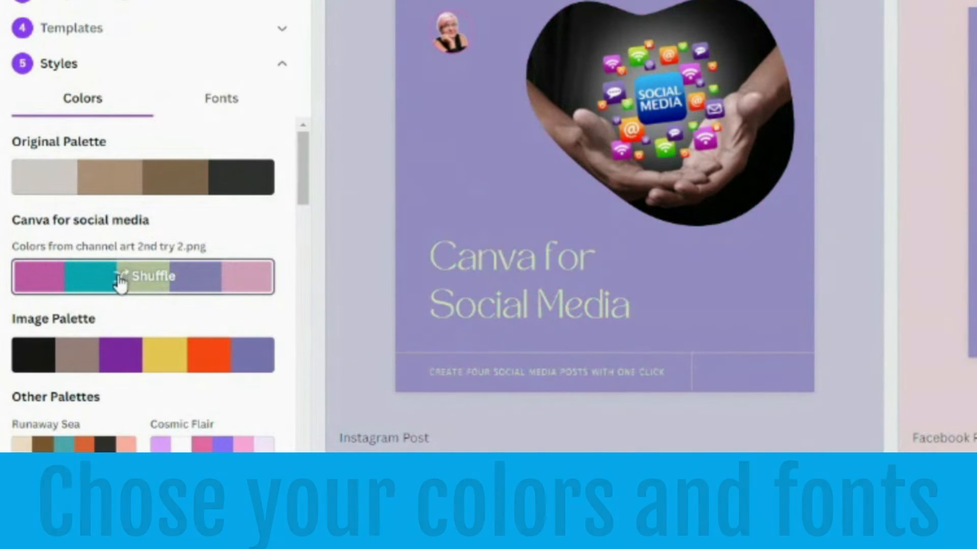
{"action": "left_click", "coordinate": [120, 279]}
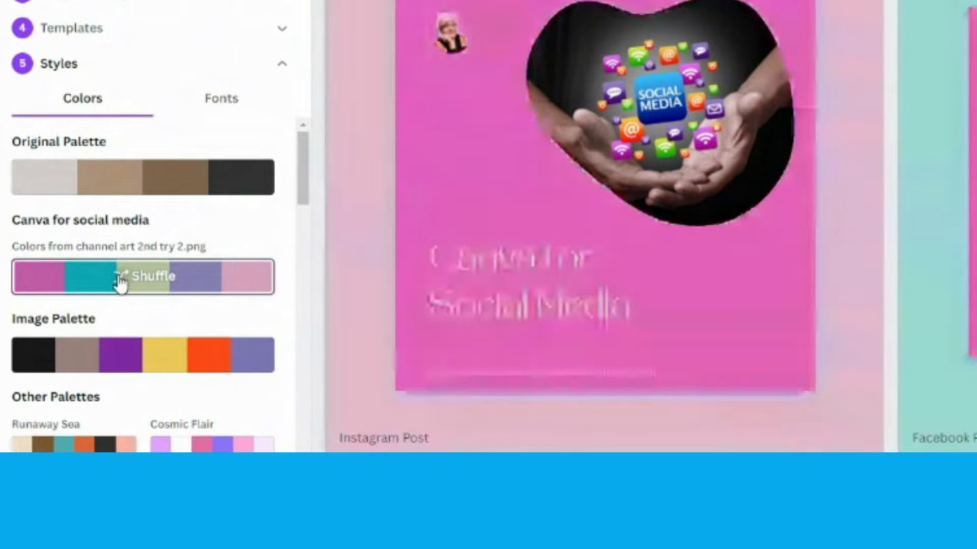
{"action": "left_click", "coordinate": [122, 280]}
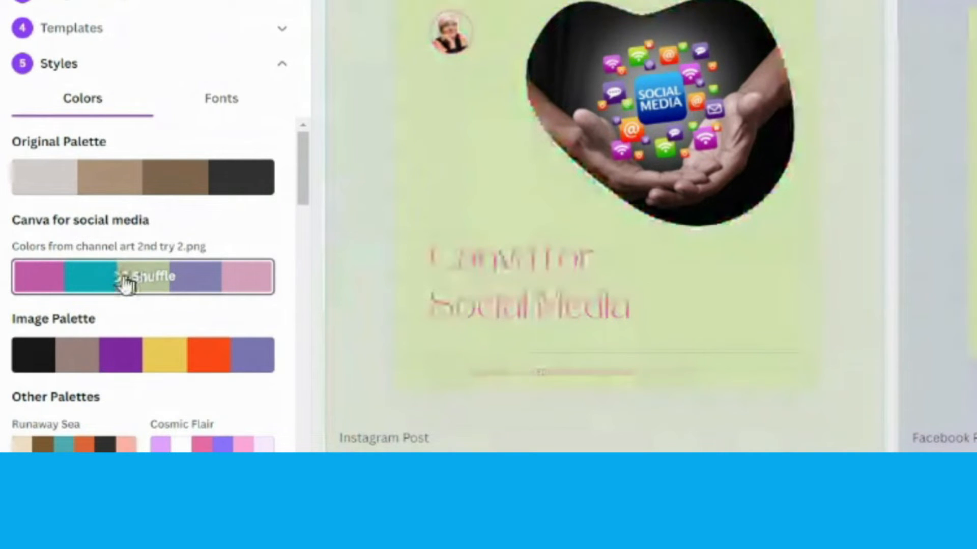
{"action": "left_click", "coordinate": [126, 283]}
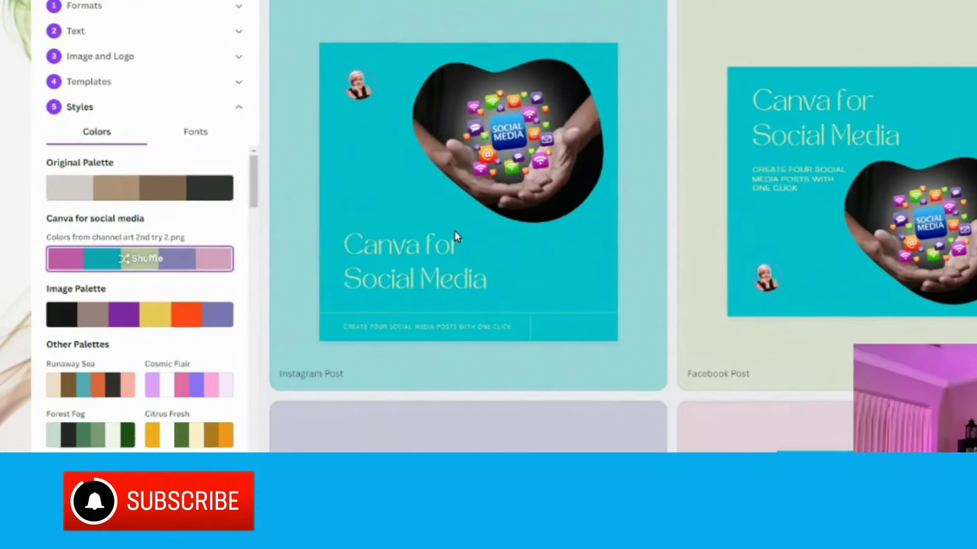
- Apply the Bright Sunshine Caps font set from the "Canva for social media" brand fonts to all the designs
{"action": "scroll", "coordinate": [585, 238], "scroll_direction": "down", "scroll_amount": 5}
{"action": "scroll", "coordinate": [585, 222], "scroll_direction": "up", "scroll_amount": 5}
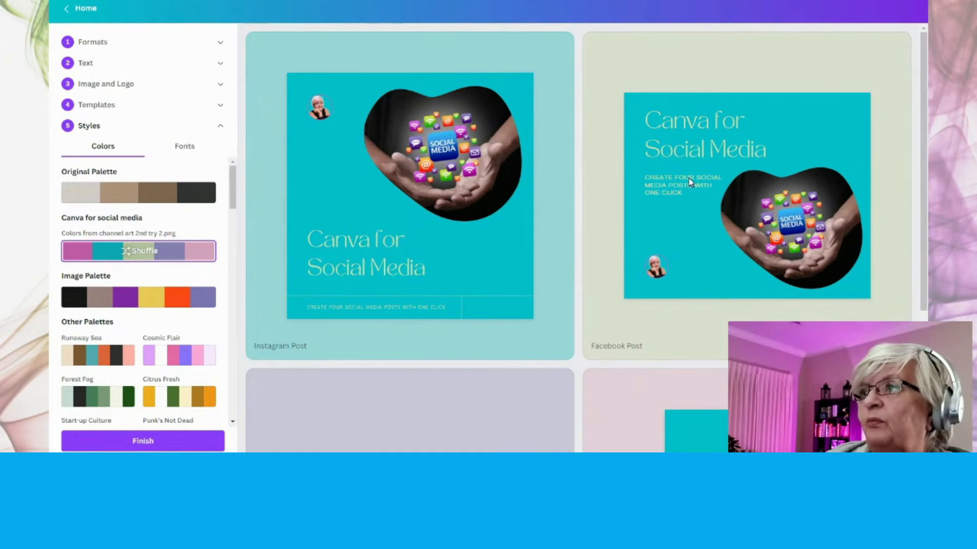
{"action": "scroll", "coordinate": [555, 249], "scroll_direction": "down", "scroll_amount": 5}
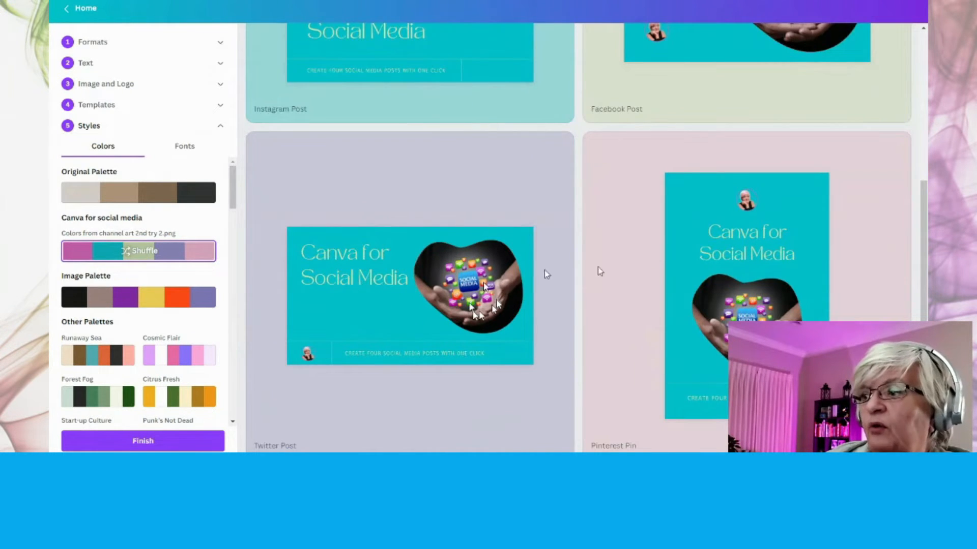
{"action": "scroll", "coordinate": [578, 239], "scroll_direction": "up", "scroll_amount": 5}
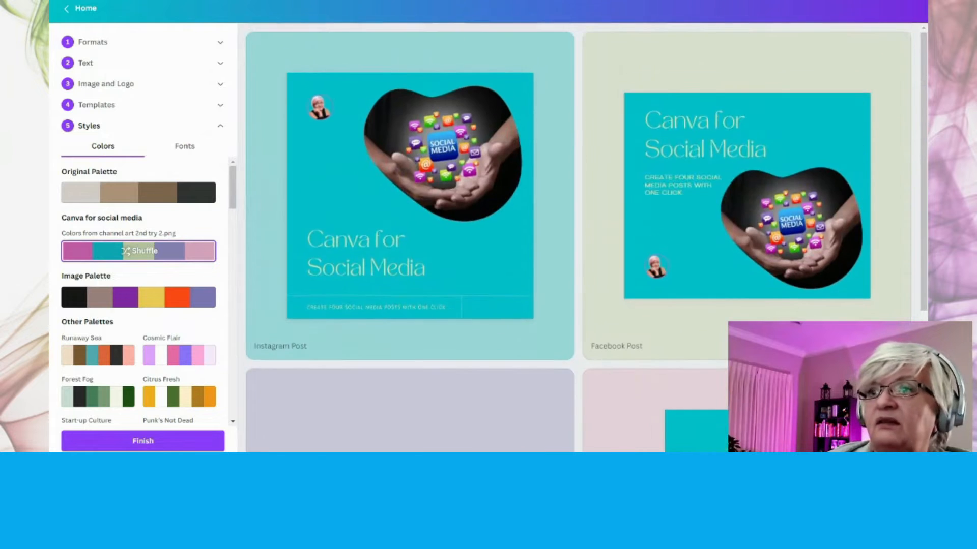
{"action": "left_click", "coordinate": [280, 114]}
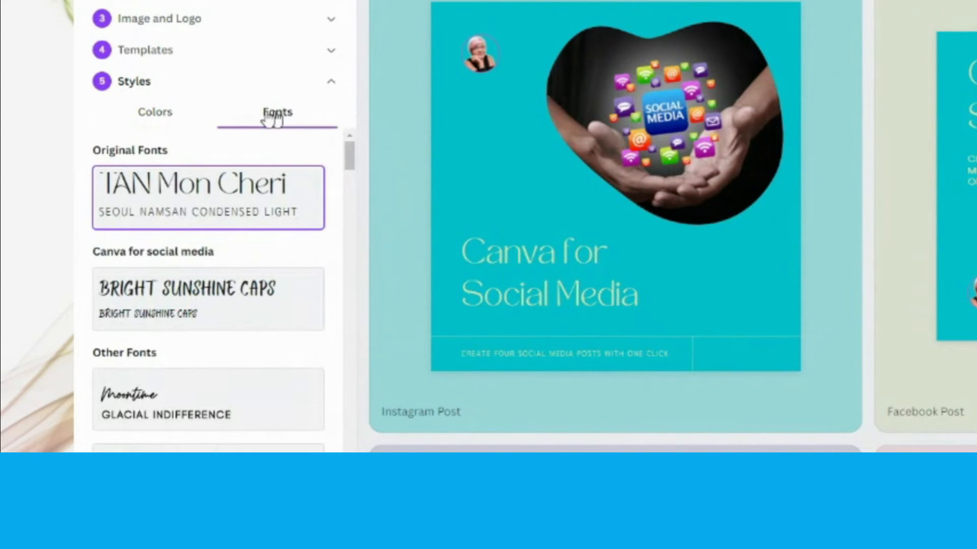
{"action": "left_click", "coordinate": [247, 304]}
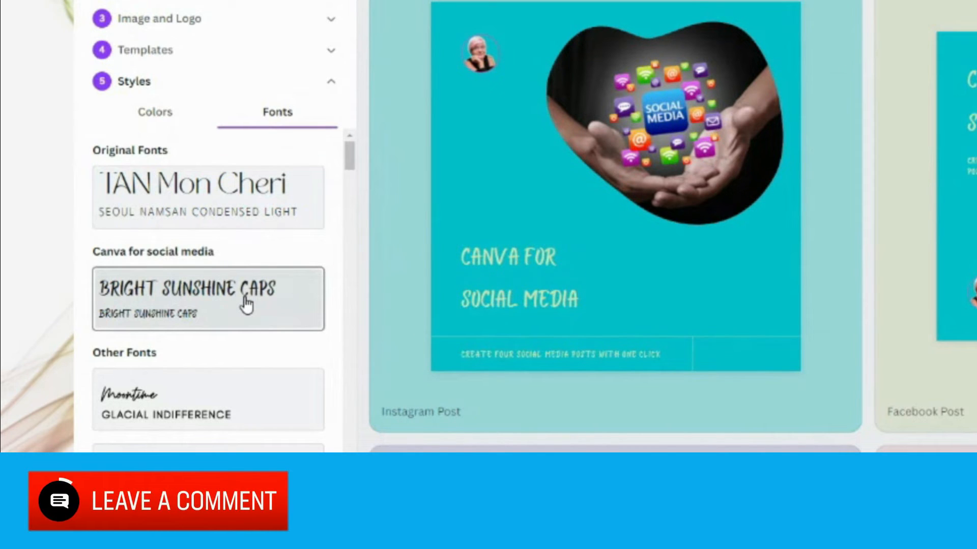
- Look over the Twitter post preview and examine the other font sets and color palettes offered for the designs
{"action": "scroll", "coordinate": [961, 359], "scroll_direction": "down", "scroll_amount": 5}
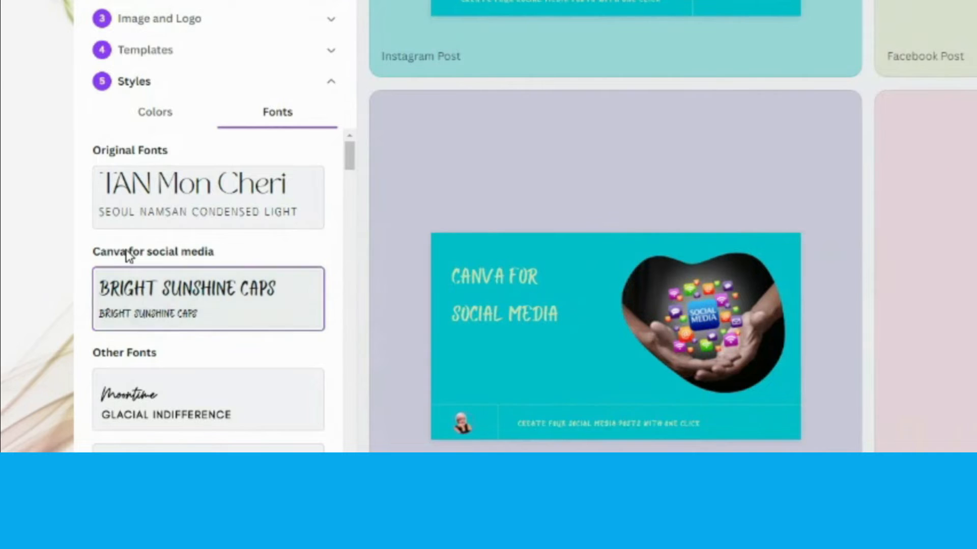
{"action": "scroll", "coordinate": [266, 331], "scroll_direction": "down", "scroll_amount": 10}
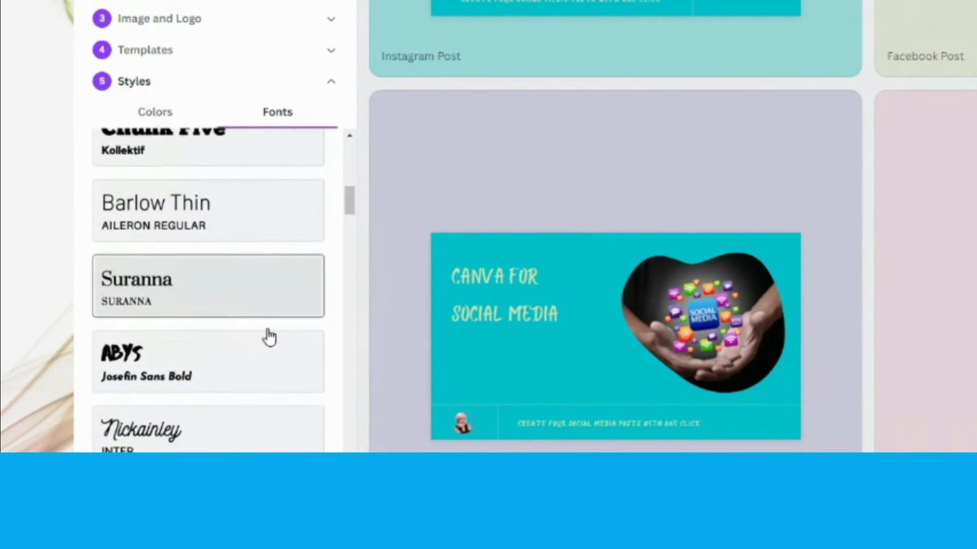
{"action": "scroll", "coordinate": [269, 336], "scroll_direction": "down", "scroll_amount": 10}
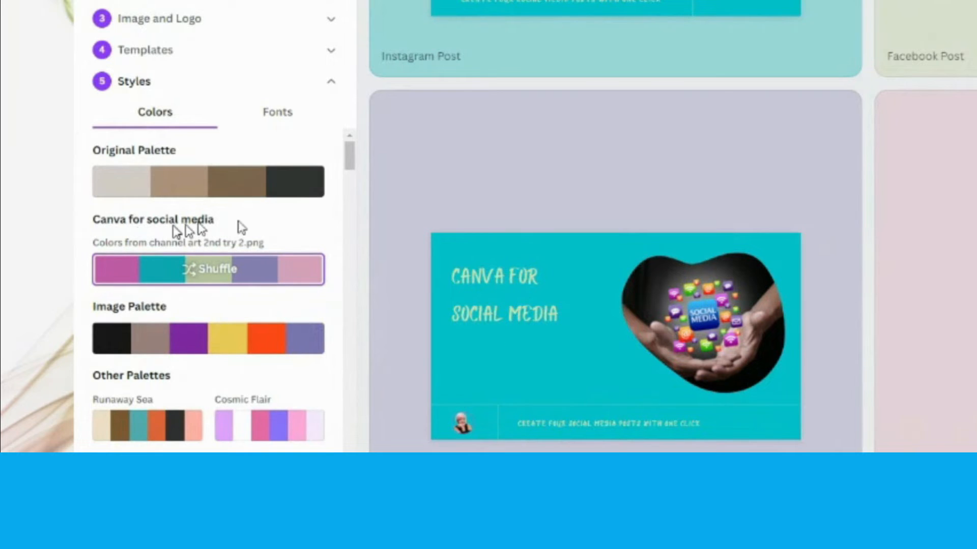
{"action": "scroll", "coordinate": [218, 350], "scroll_direction": "down", "scroll_amount": 10}
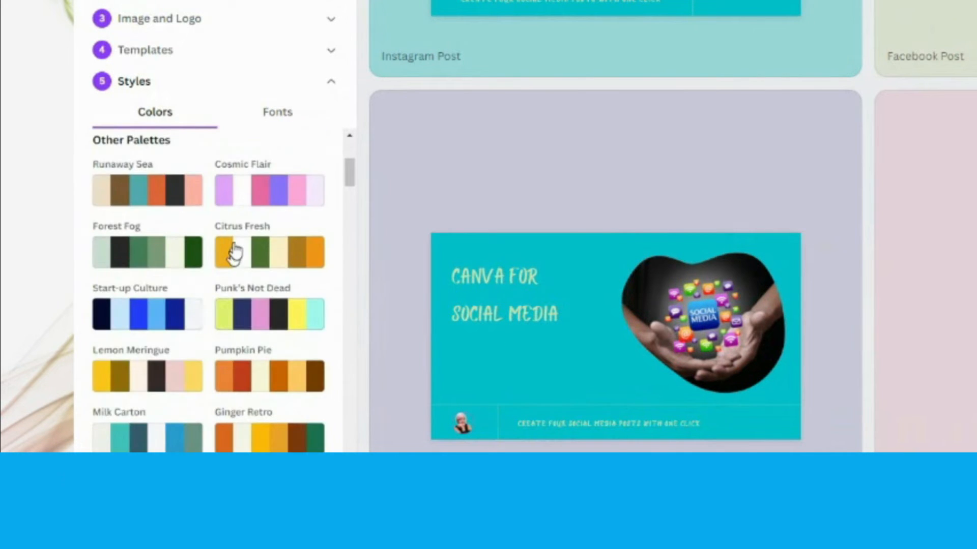
{"action": "scroll", "coordinate": [235, 249], "scroll_direction": "down", "scroll_amount": 10}
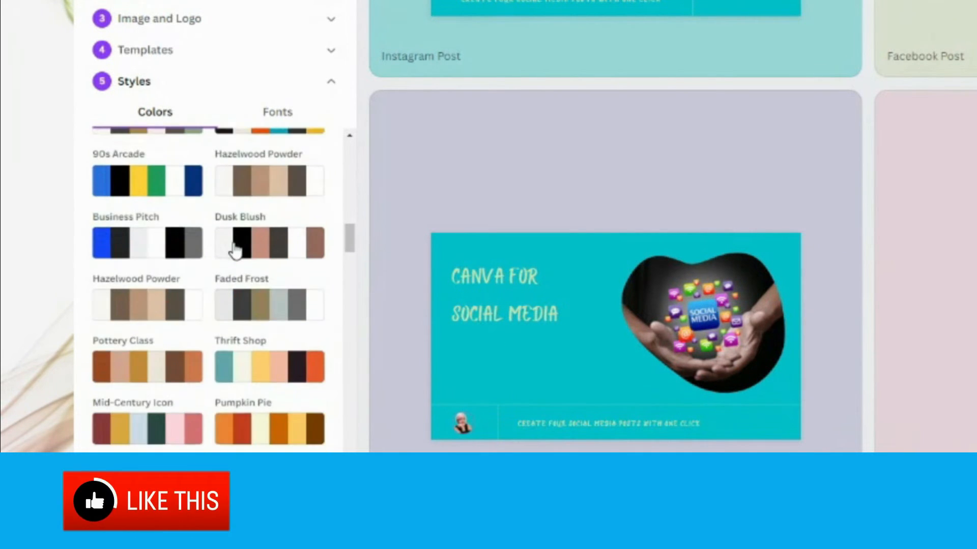
{"action": "scroll", "coordinate": [235, 250], "scroll_direction": "down", "scroll_amount": 5}
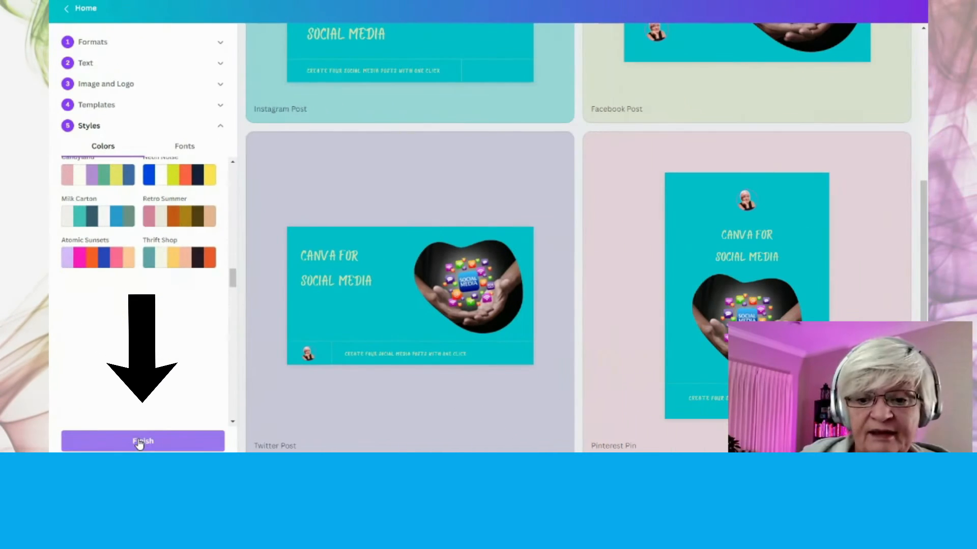
- Finish the design set and open the folder containing the saved collection
{"action": "left_click", "coordinate": [138, 441]}
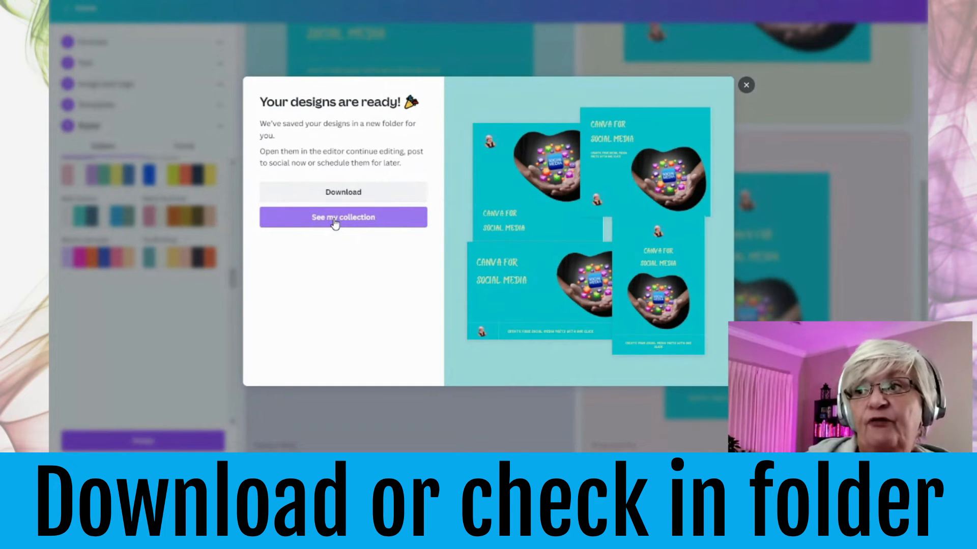
{"action": "left_click", "coordinate": [334, 224]}
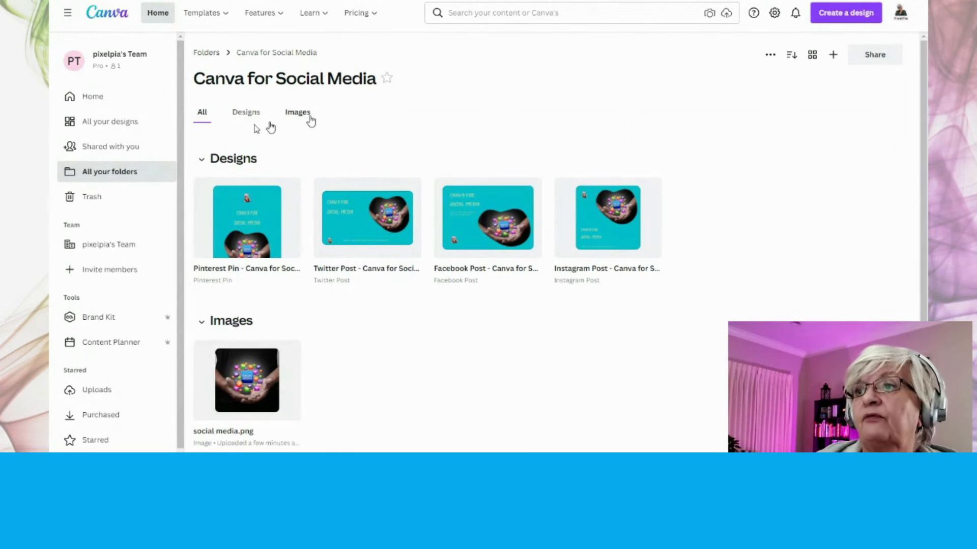
{"action": "scroll", "coordinate": [381, 152], "scroll_direction": "down", "scroll_amount": 2}
{"action": "scroll", "coordinate": [407, 137], "scroll_direction": "up", "scroll_amount": 2}
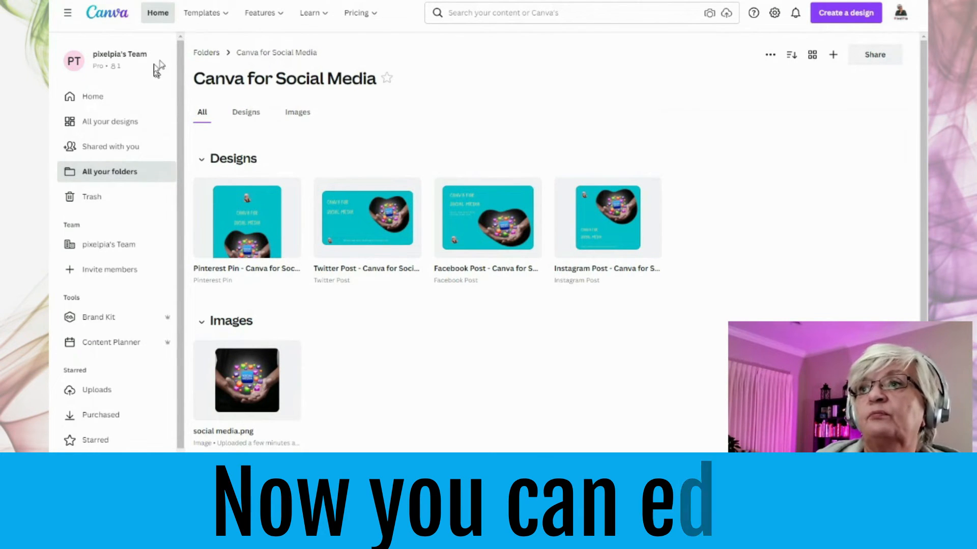
- Open the Pinterest Pin design for editing and recolor the "Canva for Social Media" heading with the brand palette's bright pink
{"action": "left_click", "coordinate": [258, 226]}
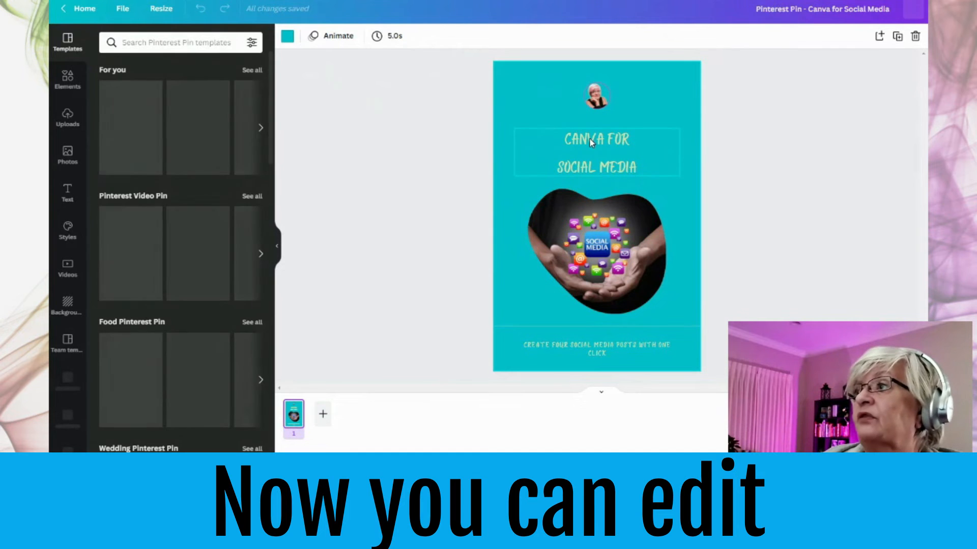
{"action": "left_click", "coordinate": [624, 144]}
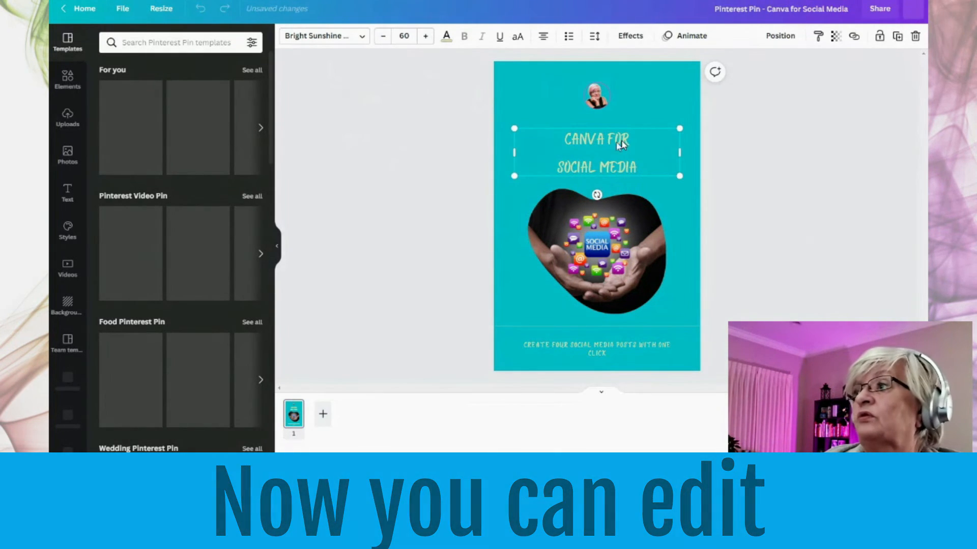
{"action": "left_click", "coordinate": [446, 38]}
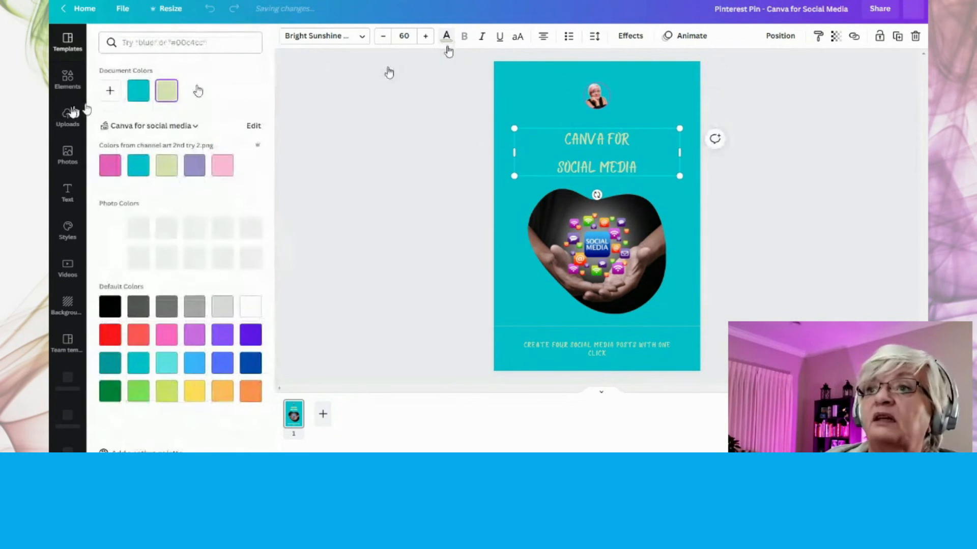
{"action": "left_click", "coordinate": [110, 166]}
- Enlarge the heart-shaped image on the Pinterest pin until it nearly spans the page width and center it horizontally
{"action": "left_click", "coordinate": [633, 211]}
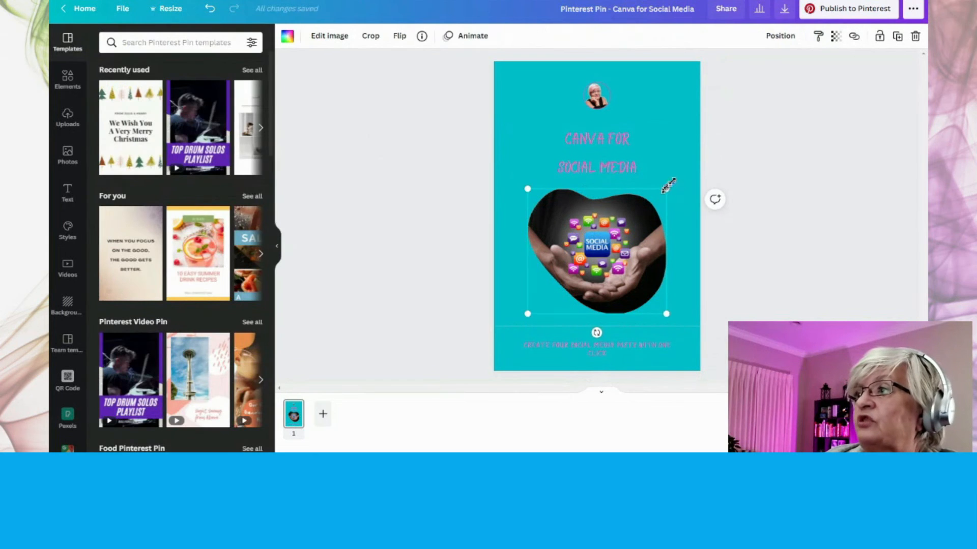
{"action": "left_click_drag", "start_coordinate": [666, 188], "coordinate": [705, 159]}
{"action": "left_click_drag", "start_coordinate": [703, 159], "coordinate": [703, 159]}
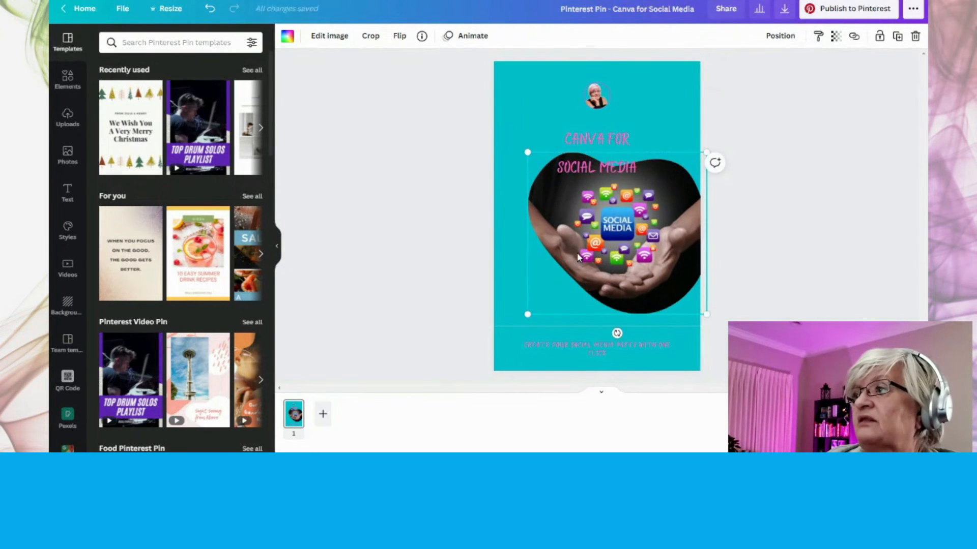
{"action": "left_click_drag", "start_coordinate": [583, 259], "coordinate": [562, 259]}
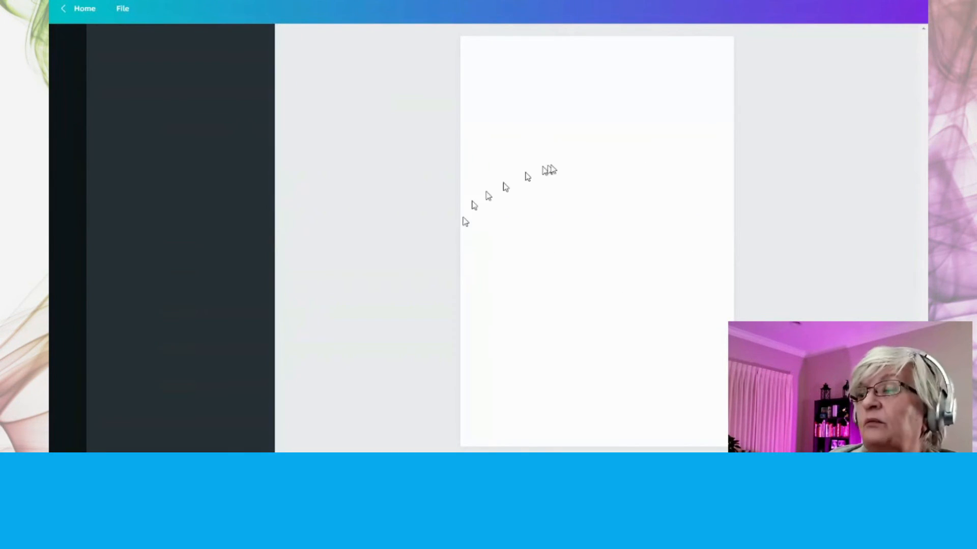